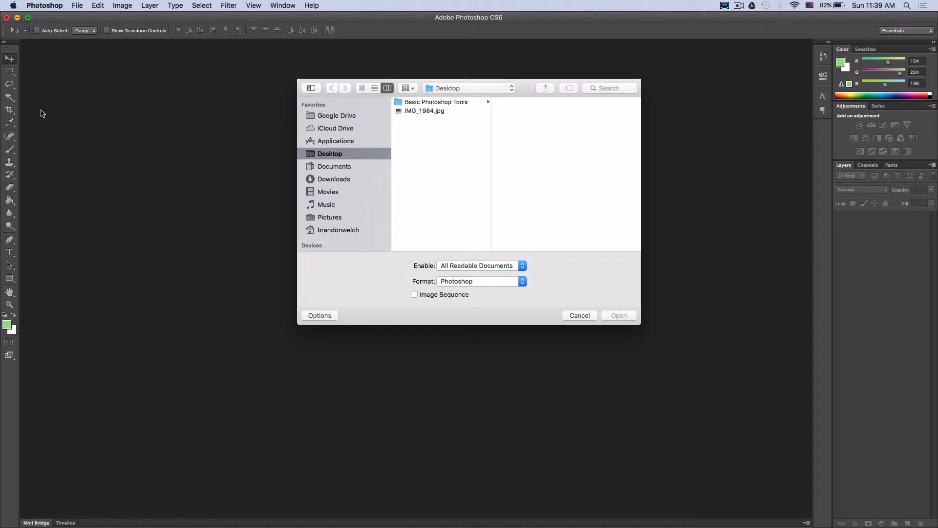
Open IMG_1984.jpg from the Desktop and draw a rectangle shape about 462 by 231 px over the road, between the two left-hand trees.
{"action": "double_click", "coordinate": [450, 111]}
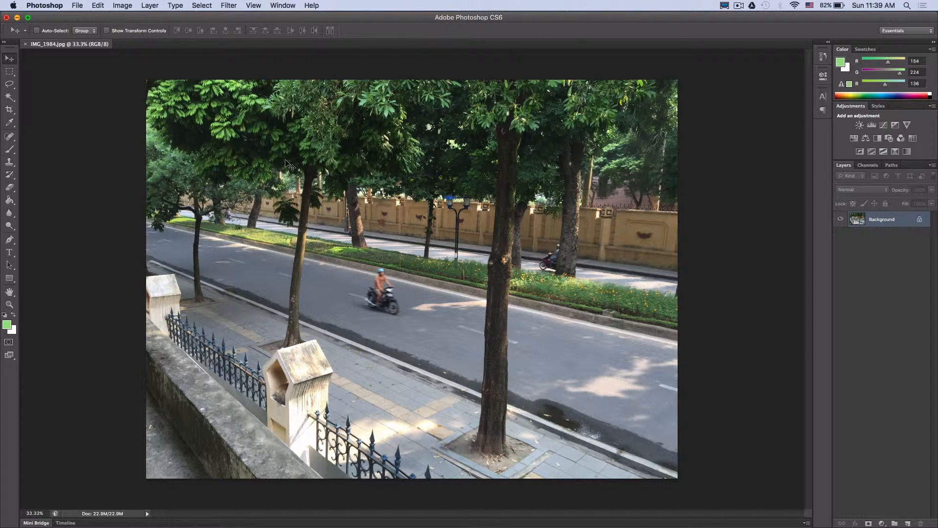
{"action": "left_click", "coordinate": [8, 279]}
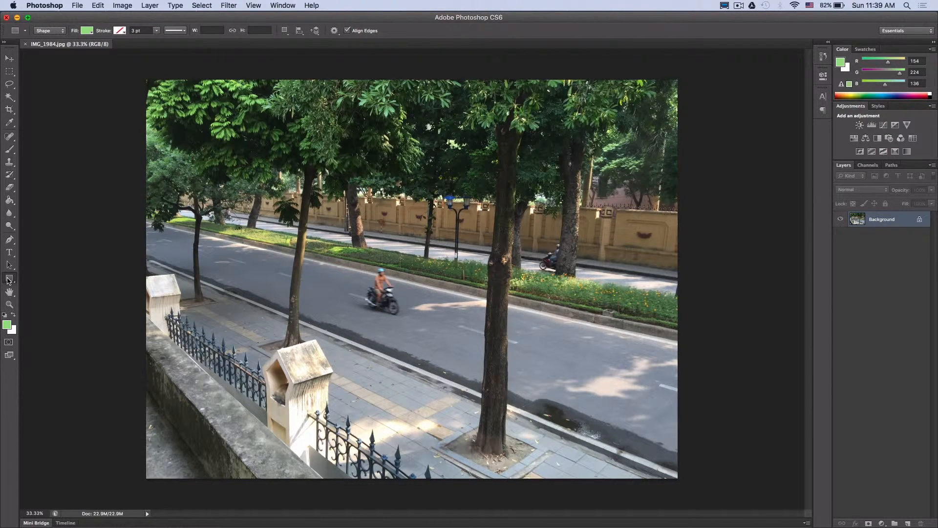
{"action": "left_click_drag", "start_coordinate": [214, 244], "coordinate": [289, 282]}
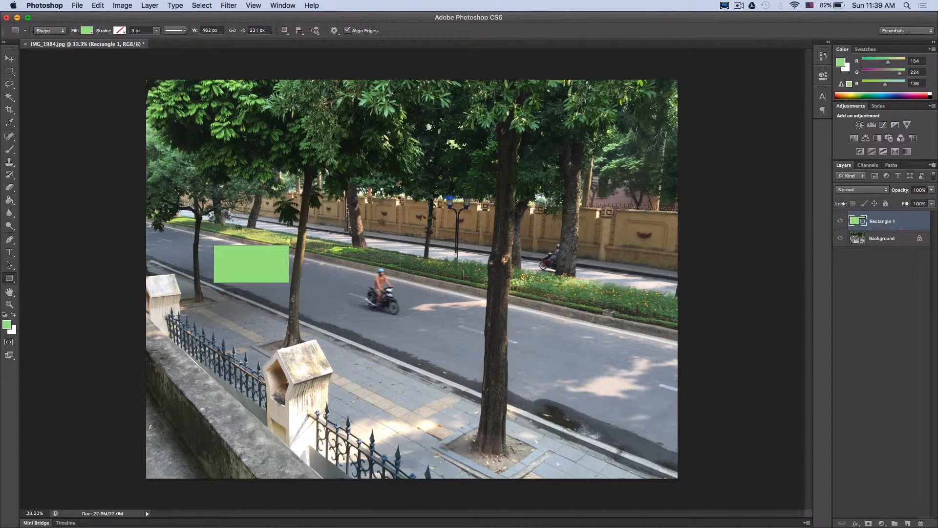
Change the rectangle shape's fill colour to cyan.
{"action": "left_click", "coordinate": [87, 31]}
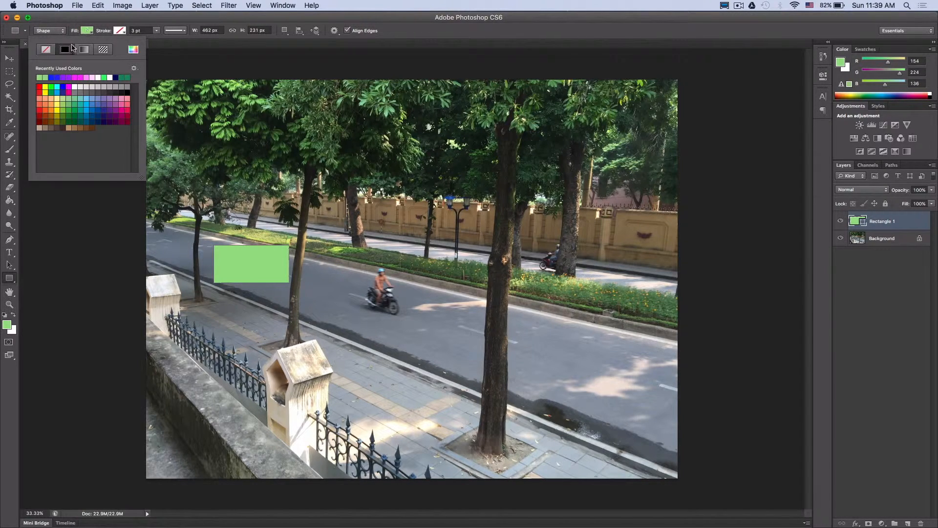
{"action": "left_click", "coordinate": [56, 87]}
{"action": "left_click", "coordinate": [85, 31]}
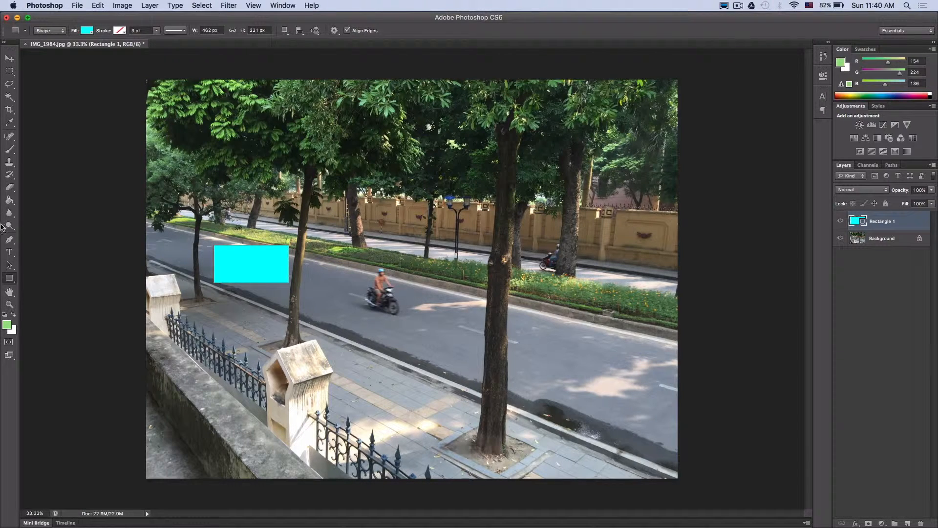
Add the text "Vietnam" on the road just below the motorcyclist.
{"action": "left_click", "coordinate": [10, 252]}
{"action": "left_click", "coordinate": [397, 331]}
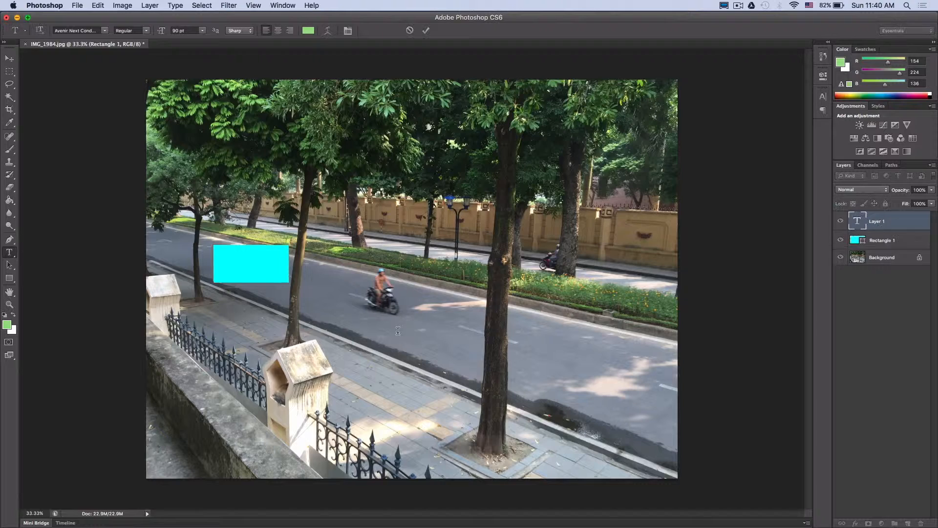
{"action": "type", "text": "Vietnam"}
Set the "Vietnam" text in Baskerville Old Face, colour it black (000000) and commit the text.
{"action": "double_click", "coordinate": [409, 328]}
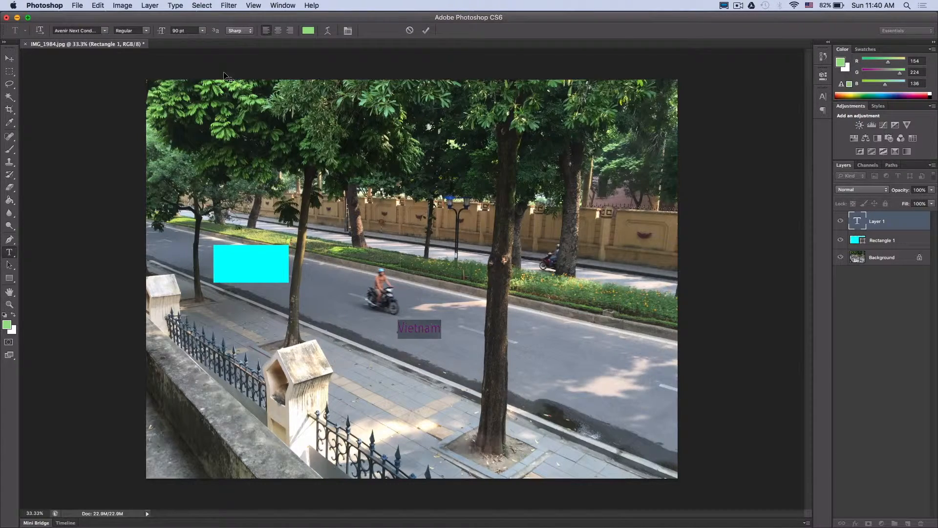
{"action": "left_click", "coordinate": [105, 30]}
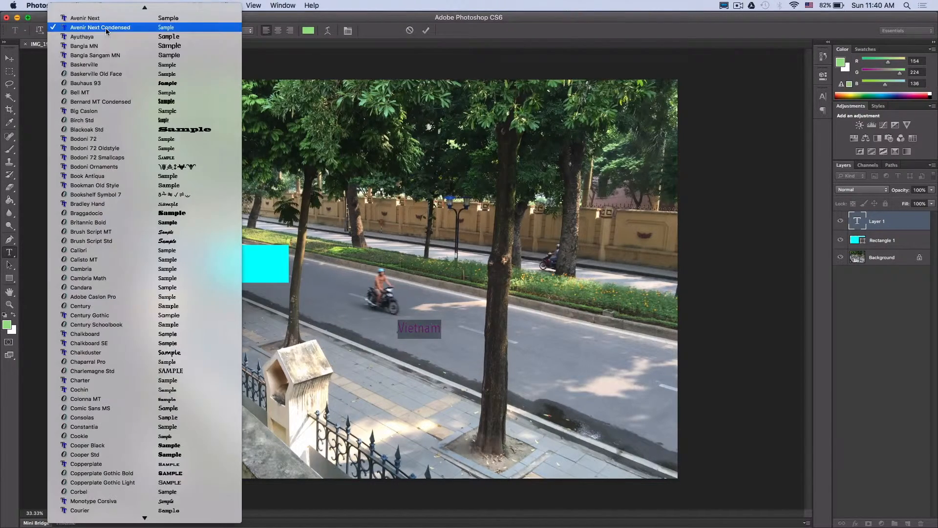
{"action": "left_click", "coordinate": [103, 74]}
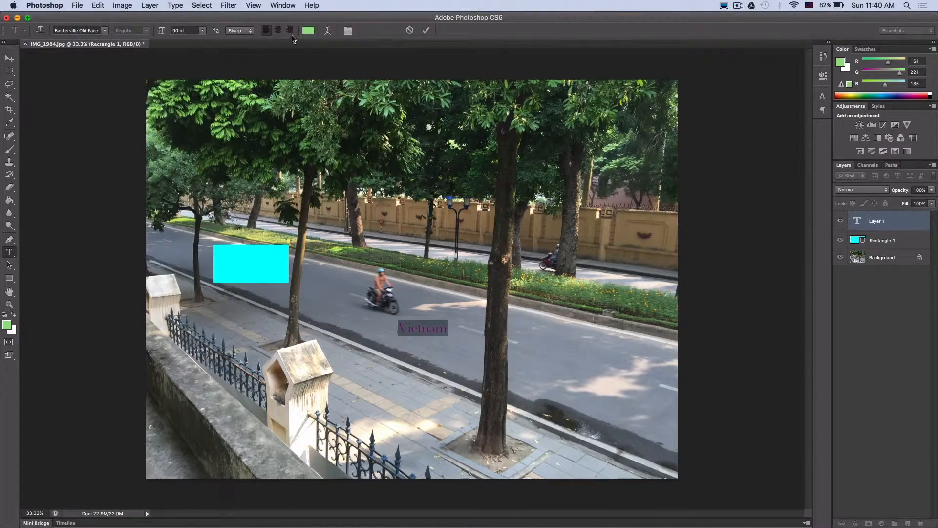
{"action": "left_click", "coordinate": [308, 31]}
{"action": "left_click_drag", "start_coordinate": [484, 247], "coordinate": [562, 358]}
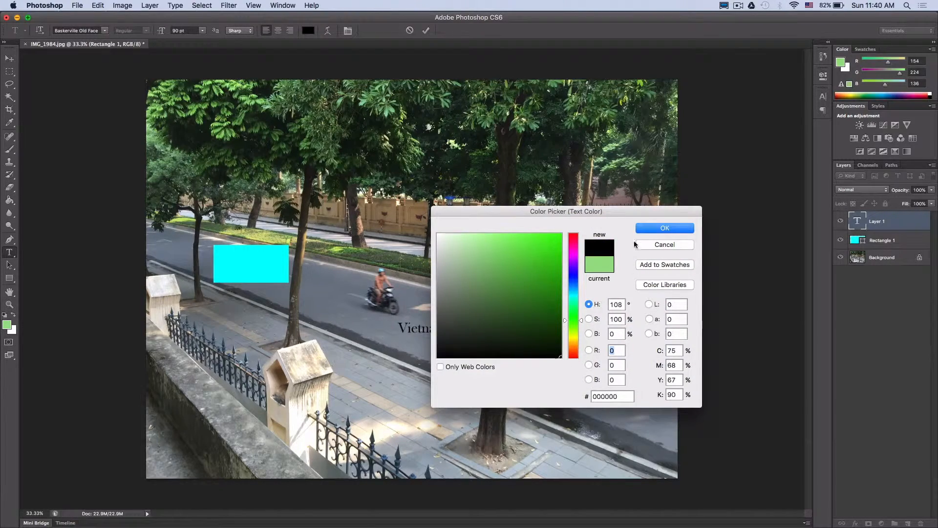
{"action": "left_click", "coordinate": [643, 231]}
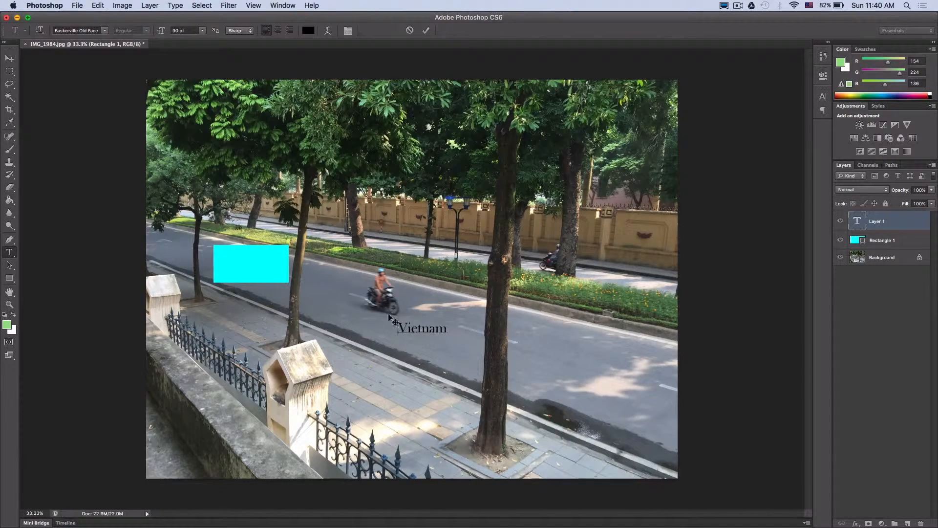
{"action": "left_click", "coordinate": [426, 31]}
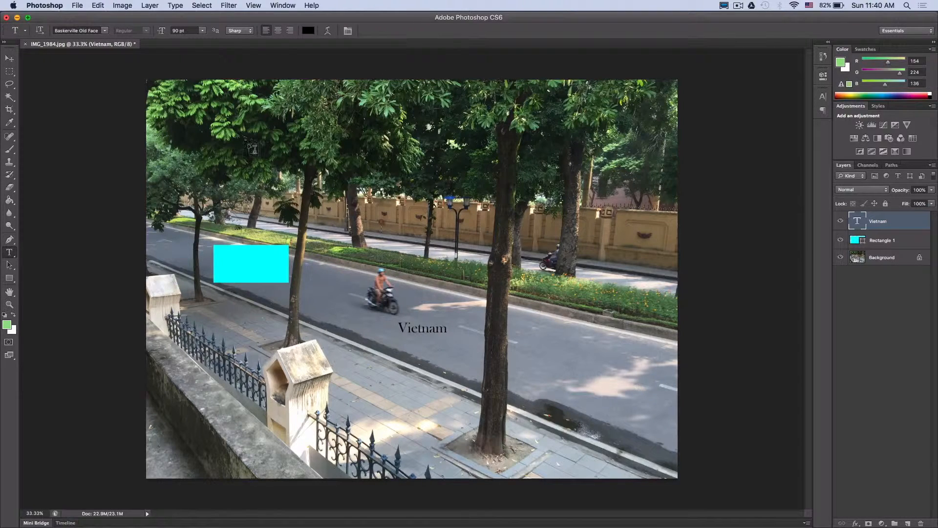
Rasterize the Rectangle 1 shape layer so the Paint Bucket can fill it.
{"action": "left_click", "coordinate": [9, 201]}
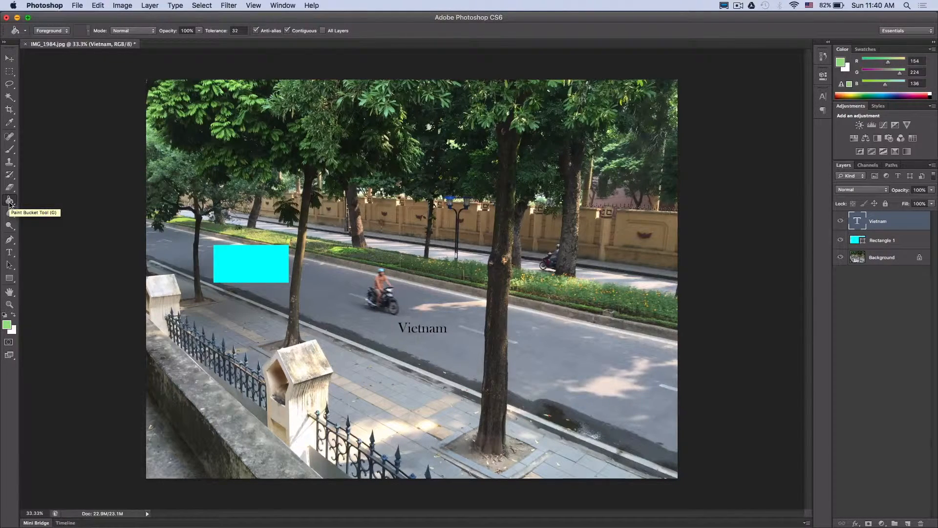
{"action": "left_click", "coordinate": [877, 245]}
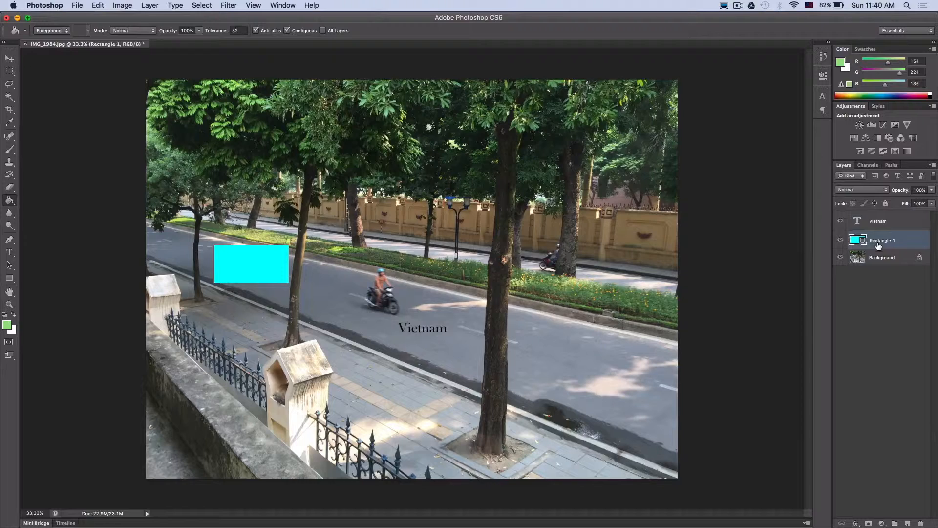
{"action": "left_click", "coordinate": [249, 263]}
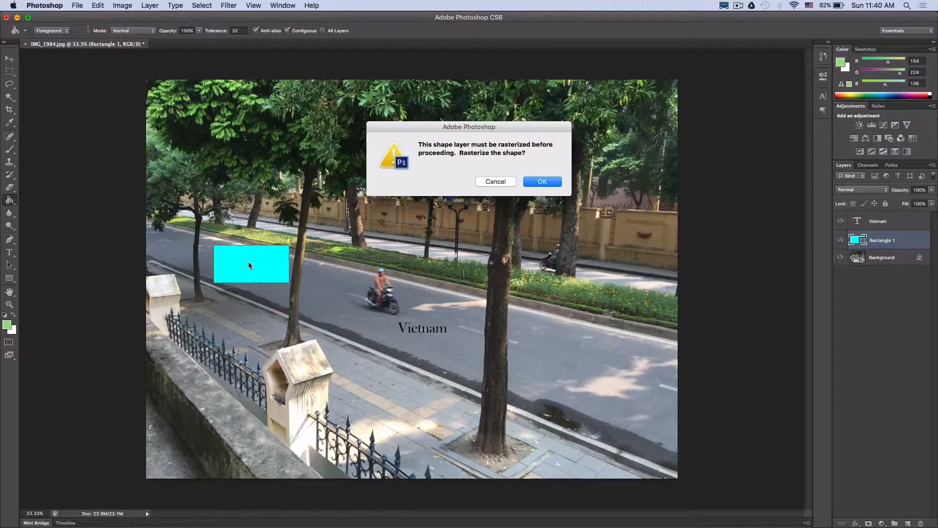
{"action": "left_click", "coordinate": [543, 185]}
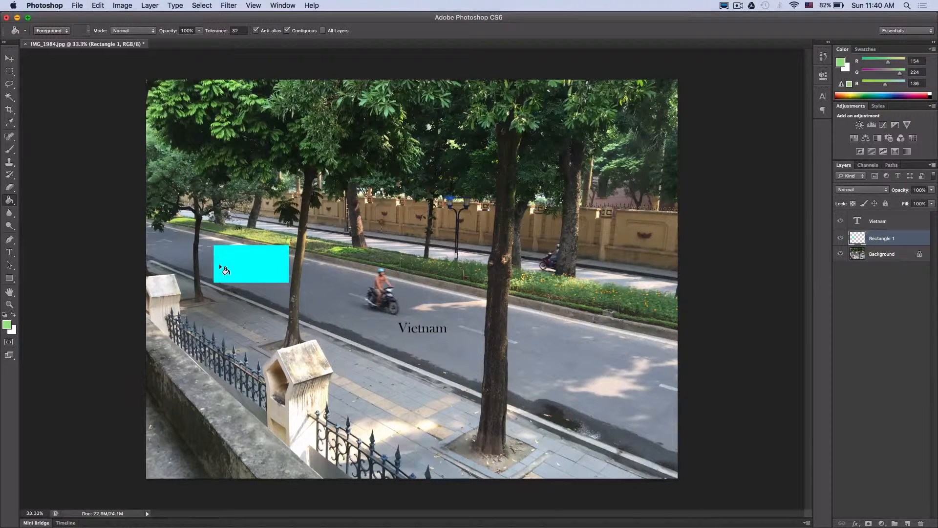
Set the foreground colour to bright yellow (RGB 252, 255, 0) and fill the rectangle with the Paint Bucket.
{"action": "left_click", "coordinate": [841, 63]}
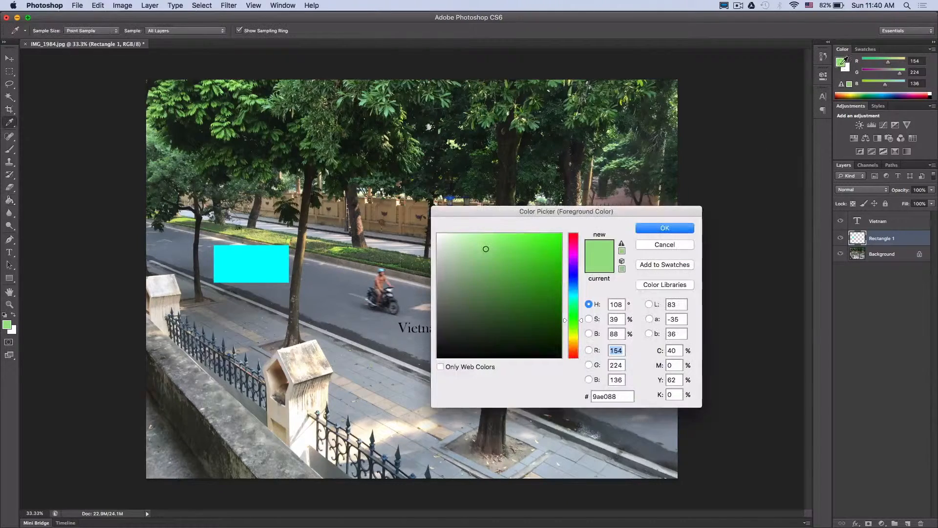
{"action": "left_click", "coordinate": [572, 336]}
{"action": "left_click_drag", "start_coordinate": [573, 336], "coordinate": [573, 337]}
{"action": "left_click_drag", "start_coordinate": [547, 281], "coordinate": [564, 230]}
{"action": "left_click", "coordinate": [652, 227]}
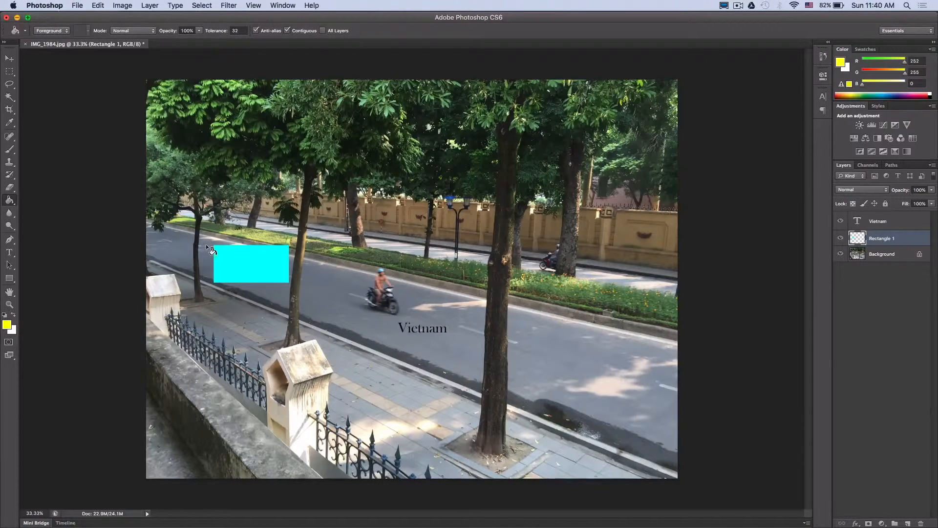
{"action": "left_click", "coordinate": [249, 263]}
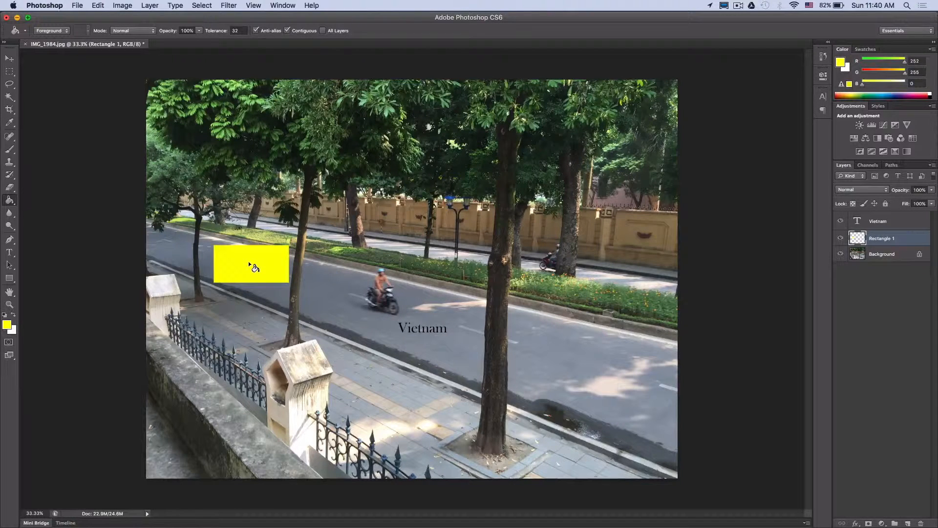
Erase a rough scribble through the middle of the yellow rectangle with the 13 px Eraser.
{"action": "left_click", "coordinate": [9, 188]}
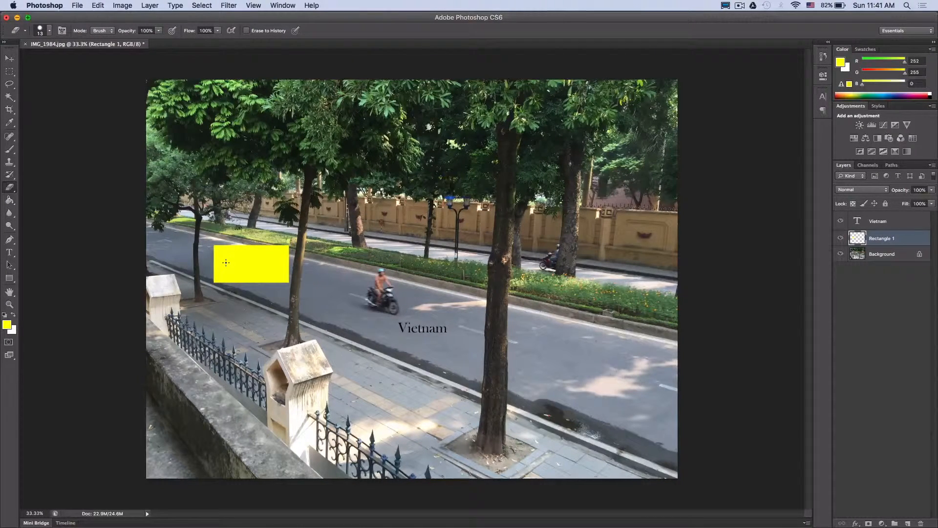
{"action": "mouse_move", "coordinate": [226, 262]}
{"action": "left_mouse_down"}
{"action": "mouse_move", "coordinate": [267, 262]}
{"action": "mouse_move", "coordinate": [237, 269]}
{"action": "mouse_move", "coordinate": [272, 263]}
{"action": "mouse_move", "coordinate": [230, 263]}
{"action": "mouse_move", "coordinate": [258, 256]}
{"action": "mouse_move", "coordinate": [226, 267]}
{"action": "mouse_move", "coordinate": [242, 254]}
{"action": "mouse_move", "coordinate": [221, 261]}
{"action": "mouse_move", "coordinate": [264, 262]}
{"action": "left_mouse_up"}
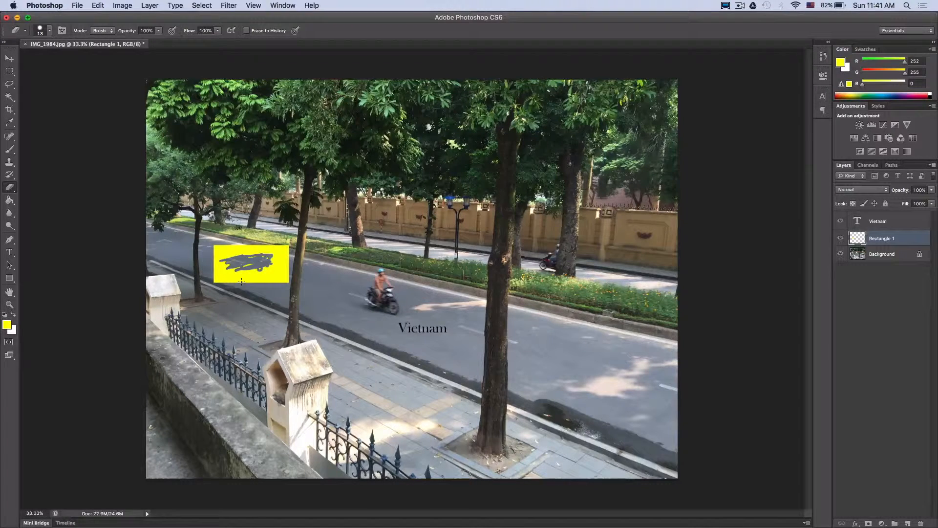
Paint over the motorcyclist on the Background layer with the 13 px Brush in magenta (f000ff).
{"action": "left_click", "coordinate": [10, 150]}
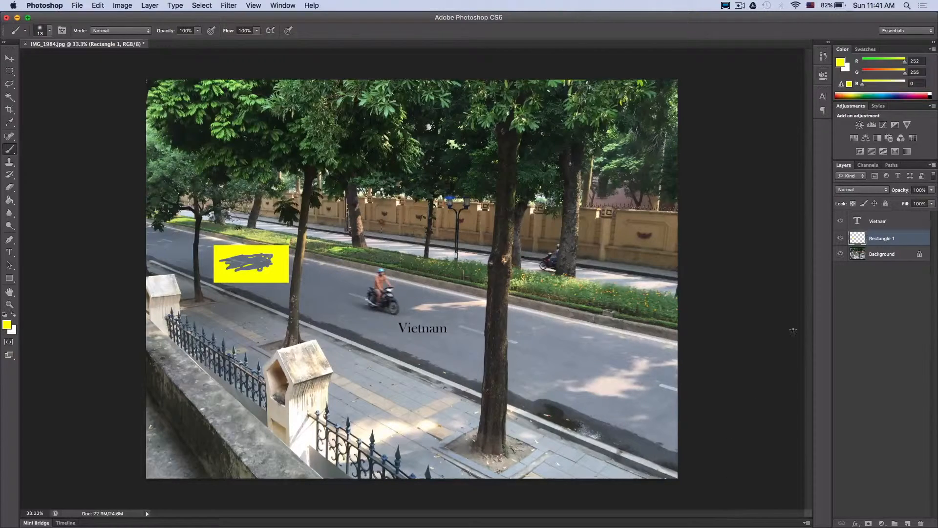
{"action": "left_click", "coordinate": [851, 254]}
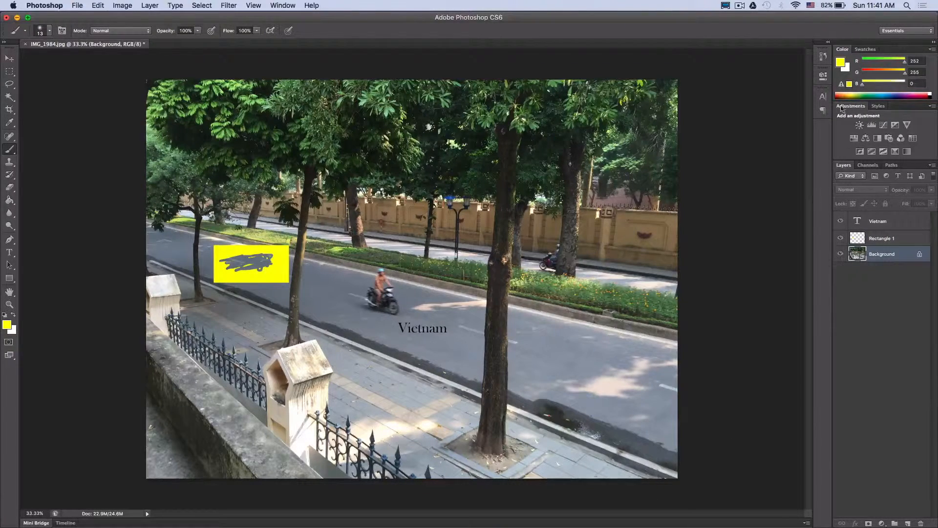
{"action": "left_click", "coordinate": [840, 62]}
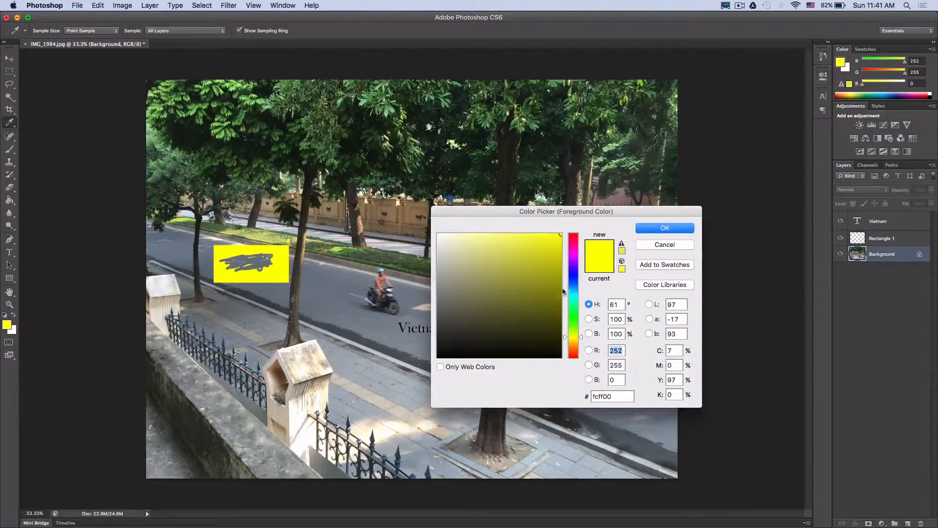
{"action": "left_click_drag", "start_coordinate": [573, 288], "coordinate": [574, 255]}
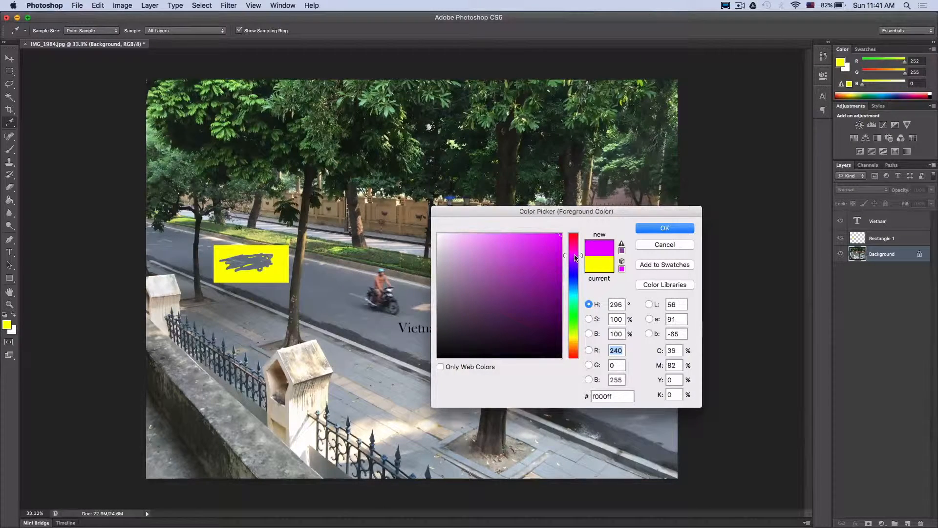
{"action": "left_click", "coordinate": [637, 228]}
{"action": "key", "text": "b"}
{"action": "mouse_move", "coordinate": [384, 278]}
{"action": "left_mouse_down"}
{"action": "mouse_move", "coordinate": [383, 270]}
{"action": "mouse_move", "coordinate": [379, 288]}
{"action": "mouse_move", "coordinate": [379, 279]}
{"action": "left_mouse_up"}
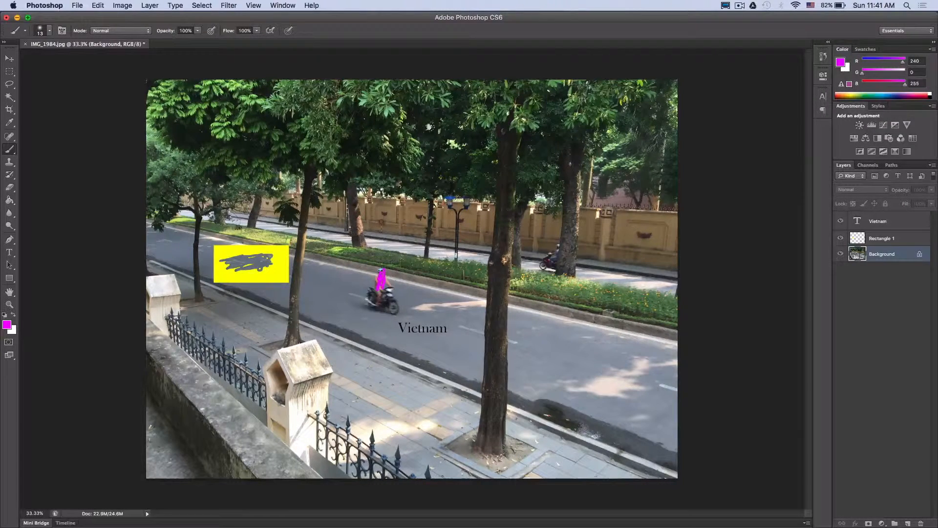
Sample the brown of the large tree trunk with the Eyedropper and brush it over part of the magenta motorcyclist.
{"action": "left_click", "coordinate": [10, 124]}
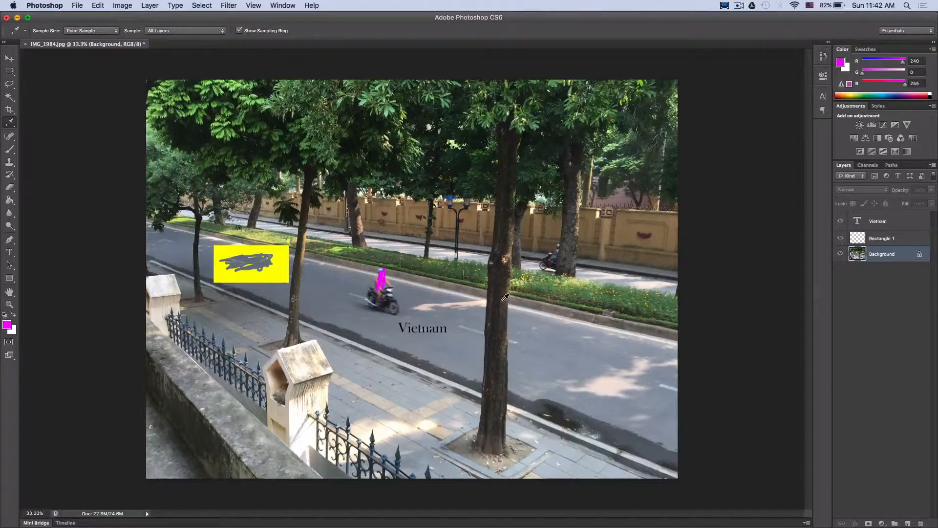
{"action": "left_click_drag", "start_coordinate": [504, 297], "coordinate": [511, 293]}
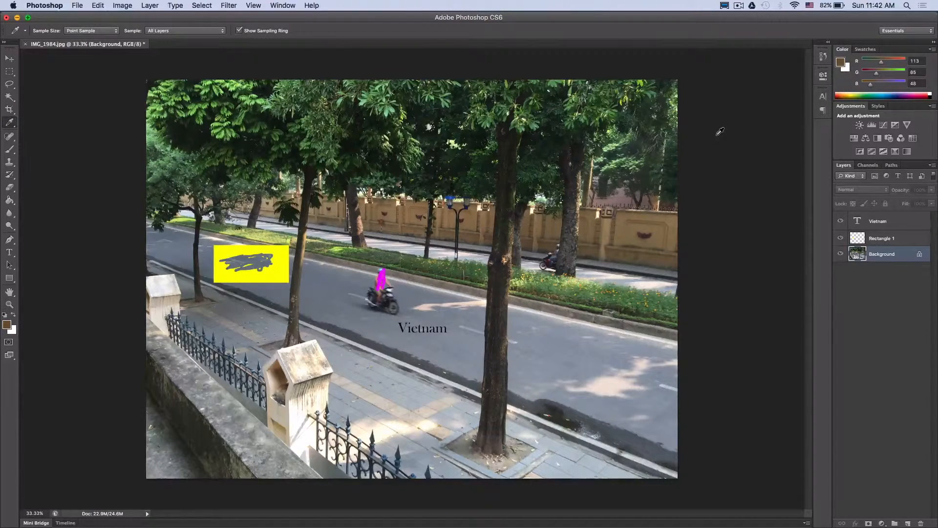
{"action": "left_click", "coordinate": [8, 153]}
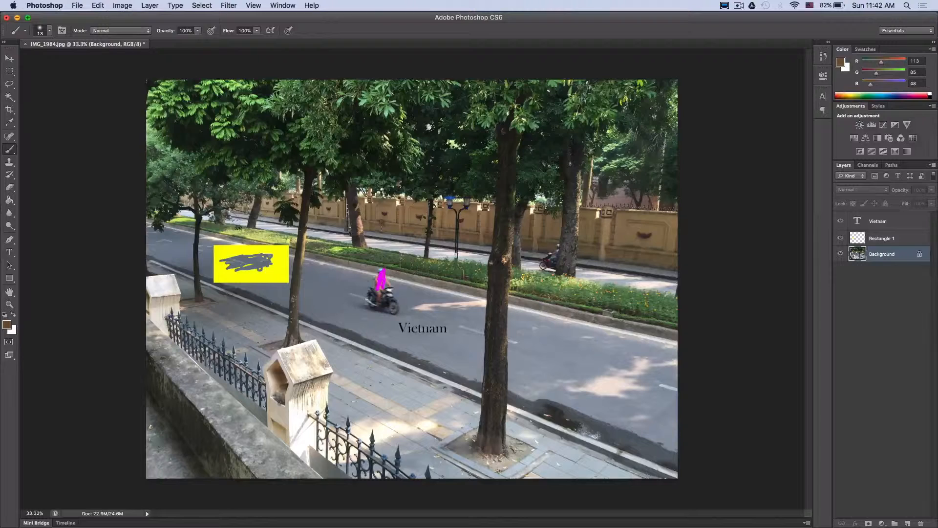
{"action": "mouse_move", "coordinate": [382, 269]}
{"action": "left_mouse_down"}
{"action": "mouse_move", "coordinate": [375, 281]}
{"action": "mouse_move", "coordinate": [384, 270]}
{"action": "mouse_move", "coordinate": [392, 284]}
{"action": "mouse_move", "coordinate": [385, 275]}
{"action": "left_mouse_up"}
Crop the image at the 16 x 9 ratio to a smaller frame keeping the rectangle, motorcyclist and "Vietnam" text.
{"action": "left_click", "coordinate": [10, 122]}
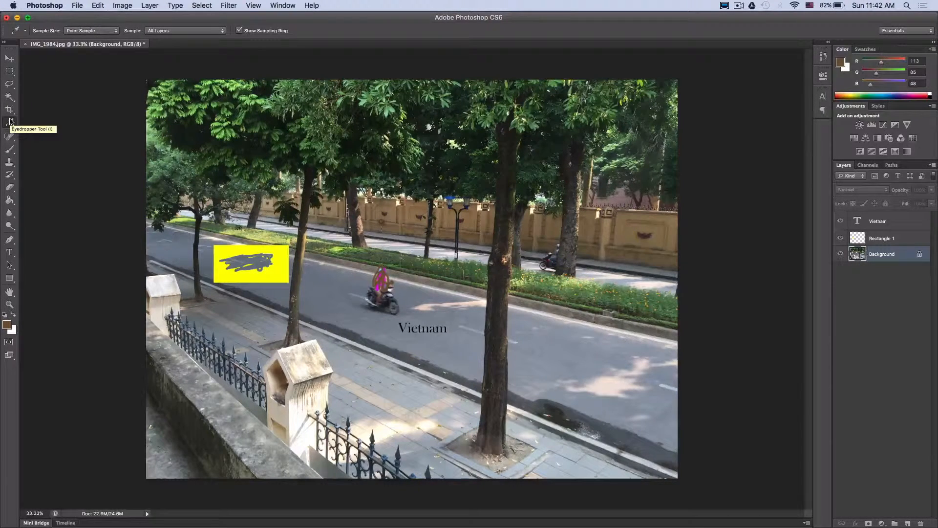
{"action": "left_click", "coordinate": [10, 110]}
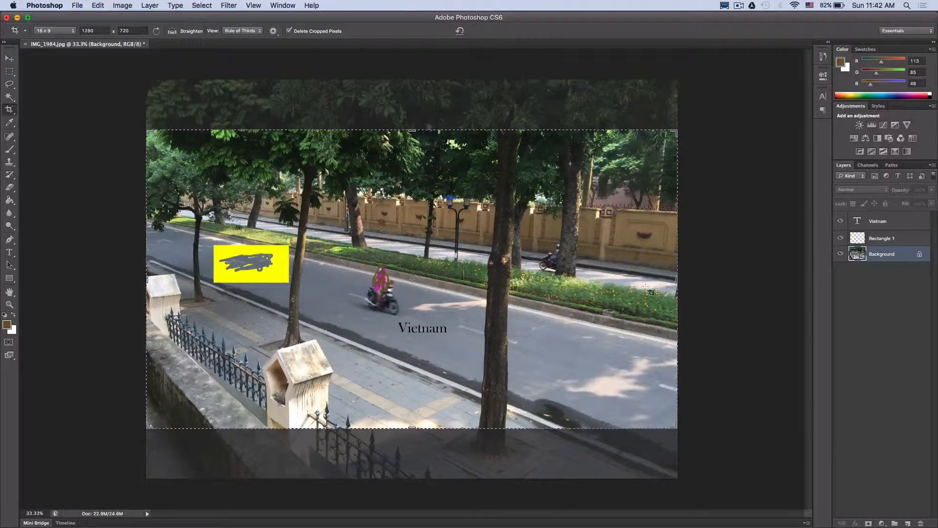
{"action": "left_click_drag", "start_coordinate": [681, 424], "coordinate": [637, 394]}
{"action": "left_click_drag", "start_coordinate": [519, 333], "coordinate": [483, 313]}
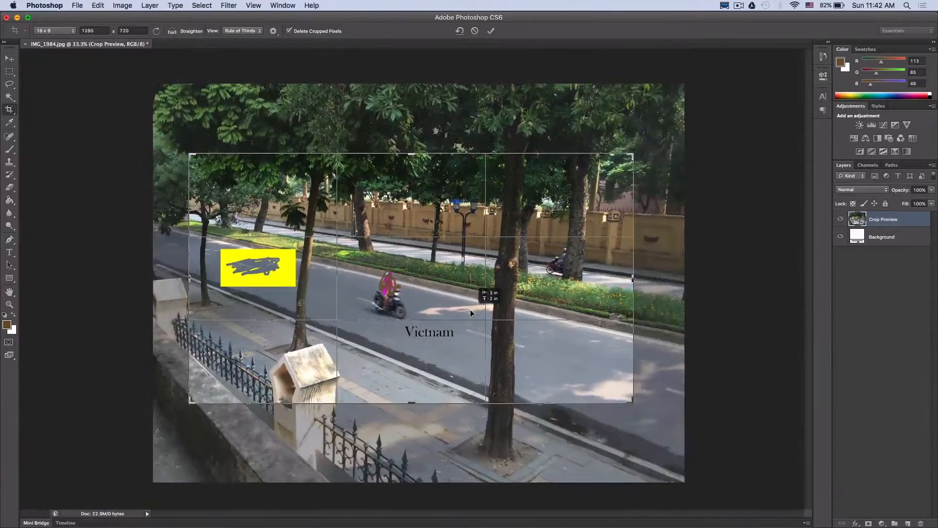
{"action": "left_click", "coordinate": [492, 31]}
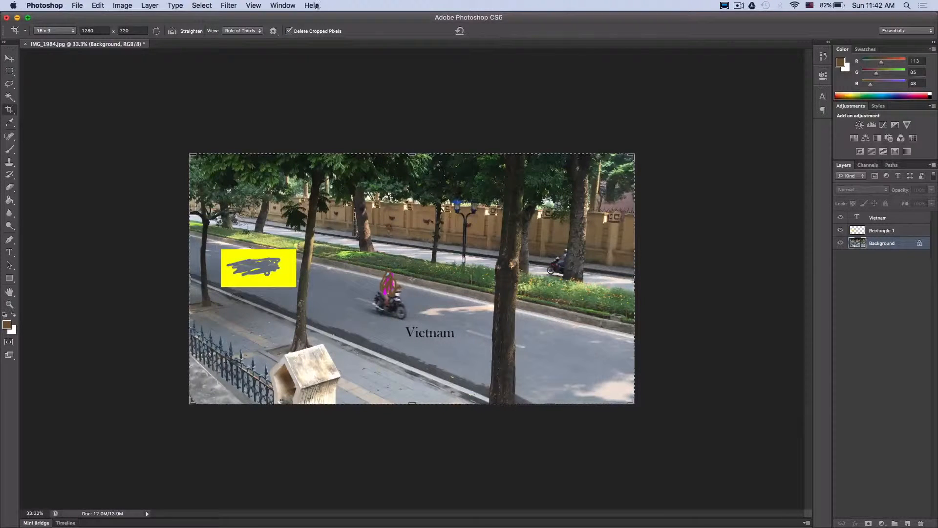
Set the crop ratio to 1920 x 1080 and crop the photo tighter, trimming its right, top and bottom edges.
{"action": "left_click", "coordinate": [98, 31]}
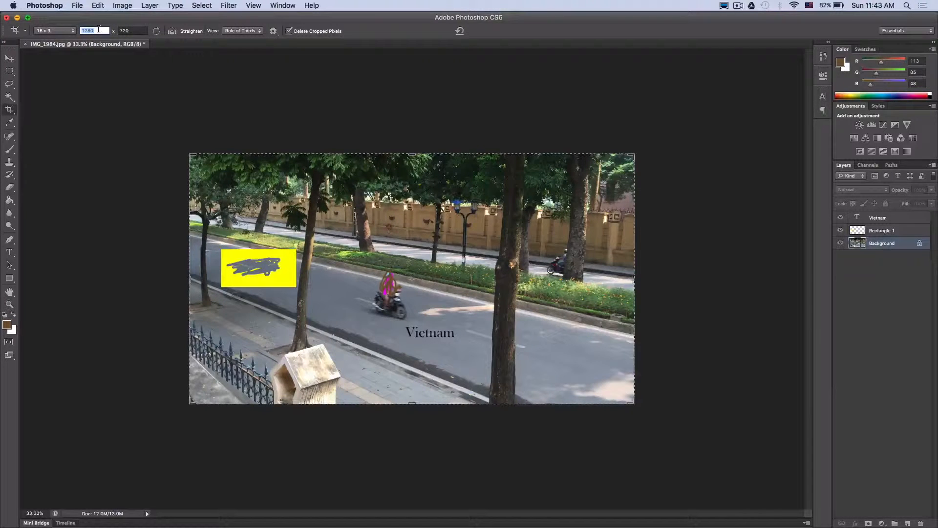
{"action": "type", "text": "1920"}
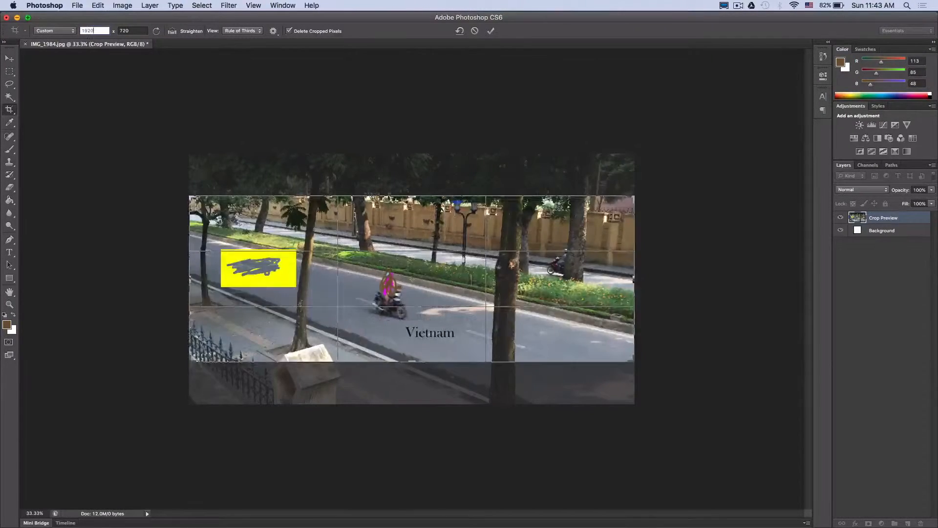
{"action": "key", "text": "Tab"}
{"action": "type", "text": "1080"}
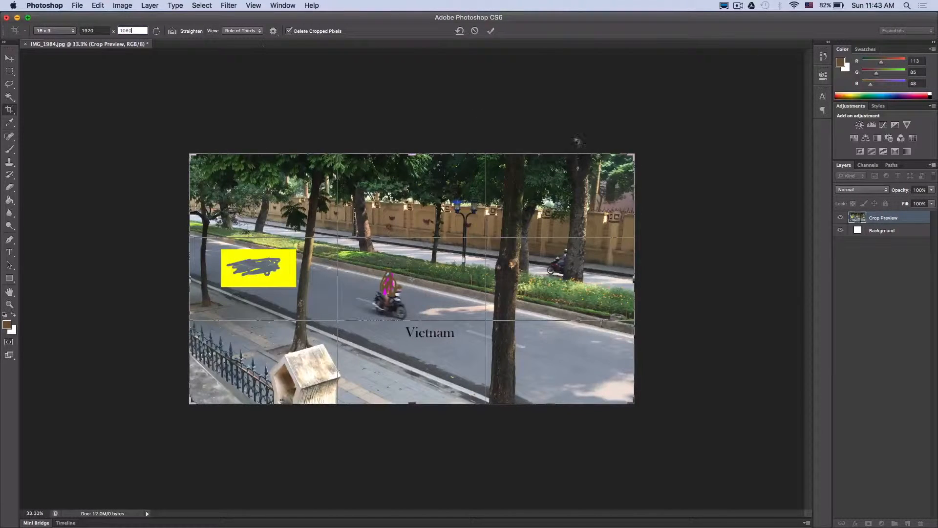
{"action": "left_click_drag", "start_coordinate": [633, 155], "coordinate": [603, 179]}
{"action": "mouse_move", "coordinate": [515, 215]}
{"action": "left_mouse_down"}
{"action": "mouse_move", "coordinate": [491, 222]}
{"action": "mouse_move", "coordinate": [511, 231]}
{"action": "mouse_move", "coordinate": [514, 219]}
{"action": "left_mouse_up"}
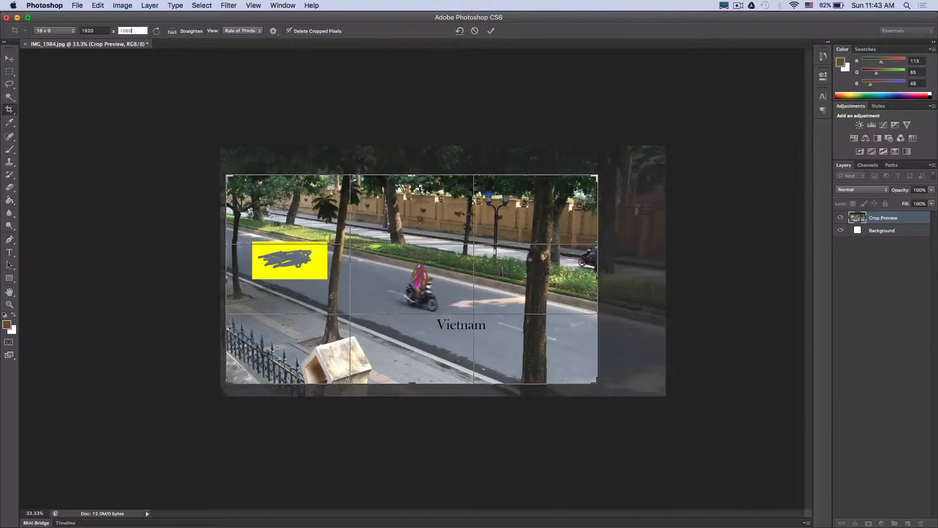
{"action": "left_click", "coordinate": [490, 31]}
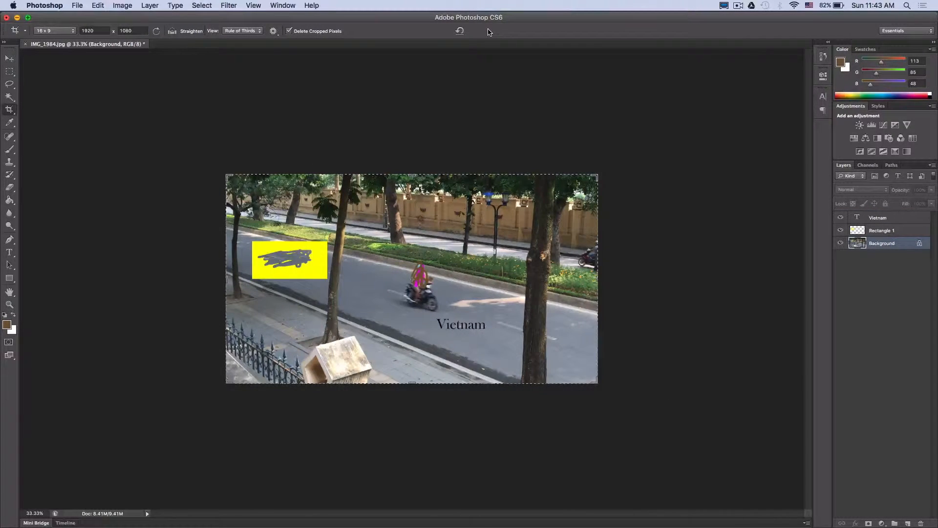
Select the yellow area around the scribble on the Rectangle 1 layer with the Magic Wand and delete it.
{"action": "left_click", "coordinate": [11, 97]}
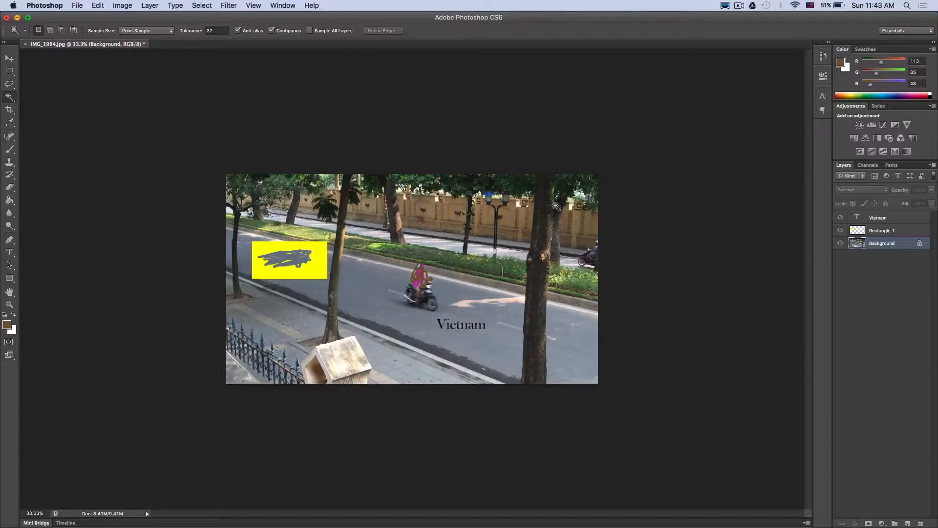
{"action": "left_click", "coordinate": [865, 231]}
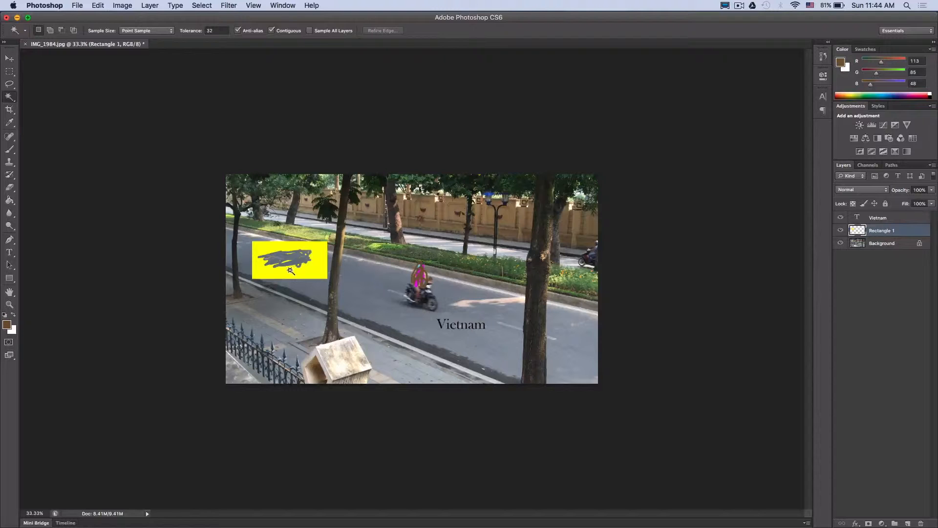
{"action": "left_click", "coordinate": [312, 270]}
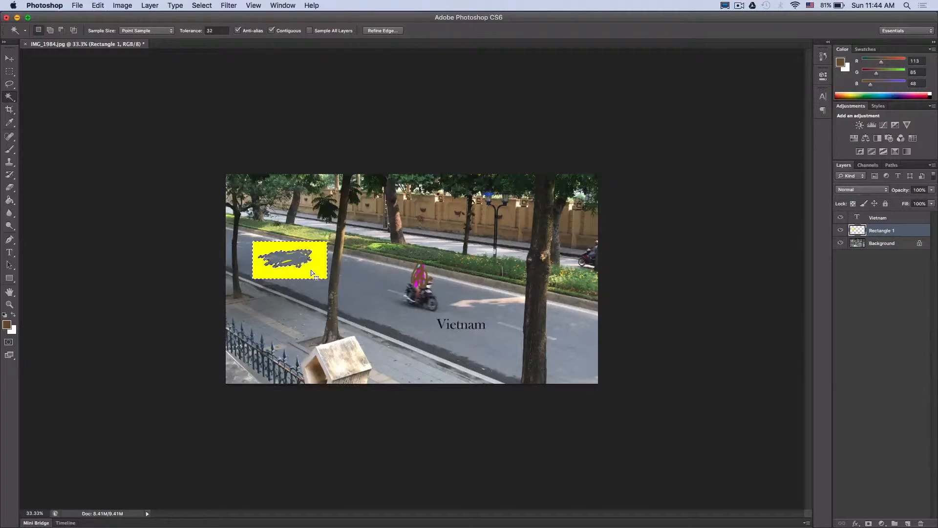
{"action": "key", "text": "Delete"}
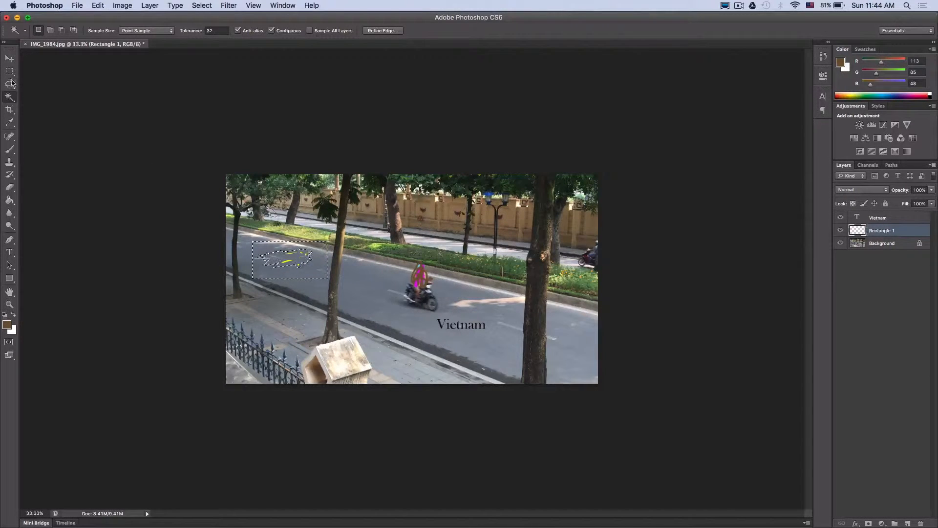
Clear the selection, enclose the remaining yellow specks on the road with the Rectangular Marquee, delete them and deselect.
{"action": "left_click", "coordinate": [9, 71]}
{"action": "left_click", "coordinate": [209, 201]}
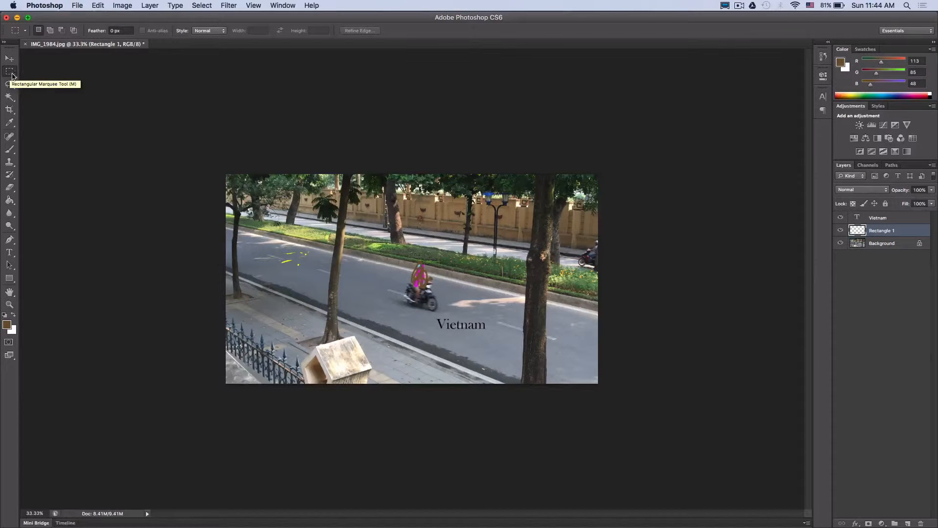
{"action": "left_click_drag", "start_coordinate": [254, 232], "coordinate": [322, 277]}
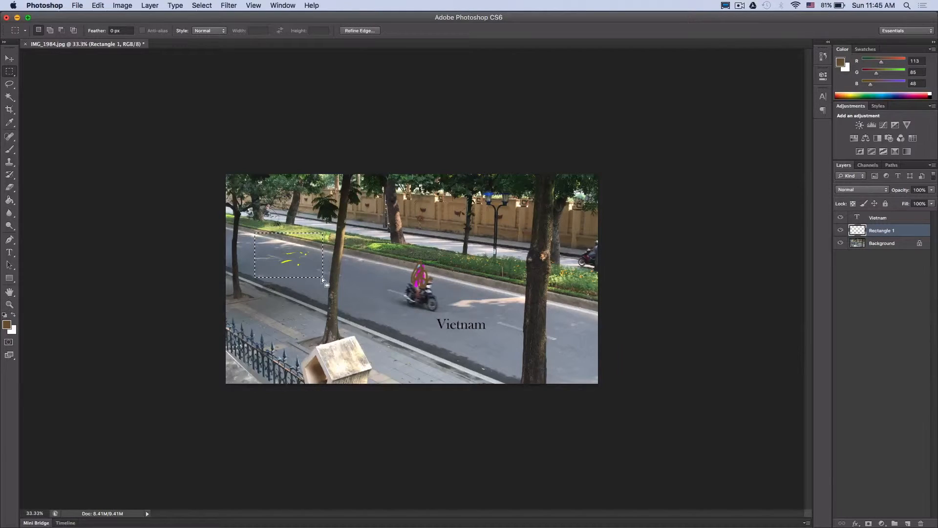
{"action": "key", "text": "Delete"}
{"action": "left_click", "coordinate": [98, 103]}
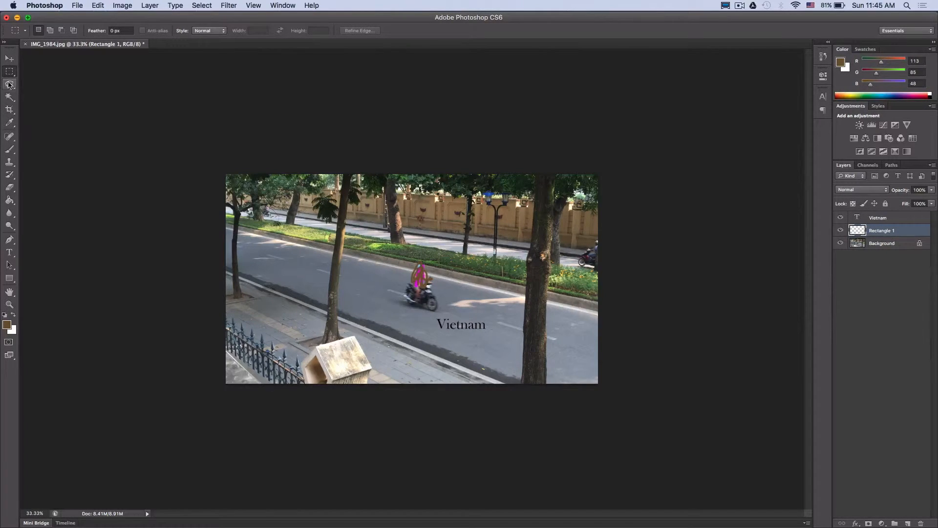
Move the "Vietnam" text layer into the photo's lower-right corner, running slightly past the right edge.
{"action": "left_click", "coordinate": [9, 59]}
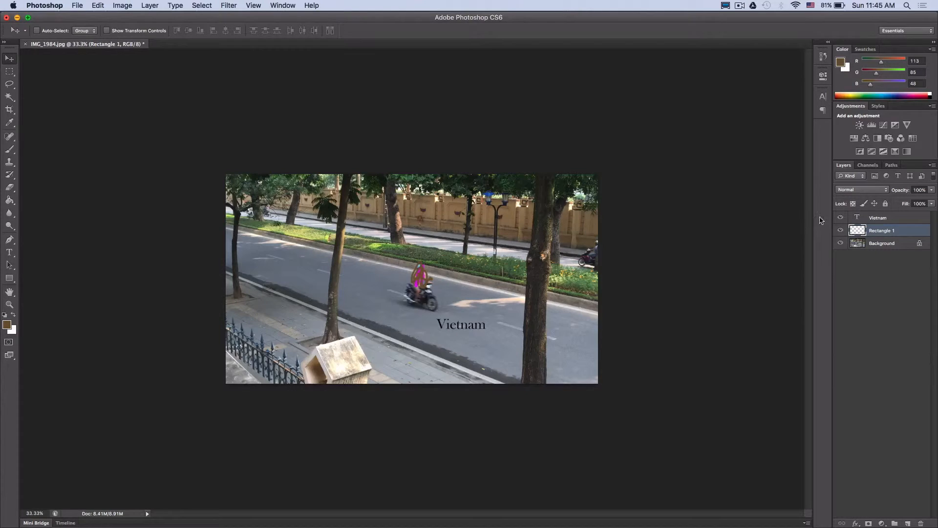
{"action": "left_click", "coordinate": [860, 219]}
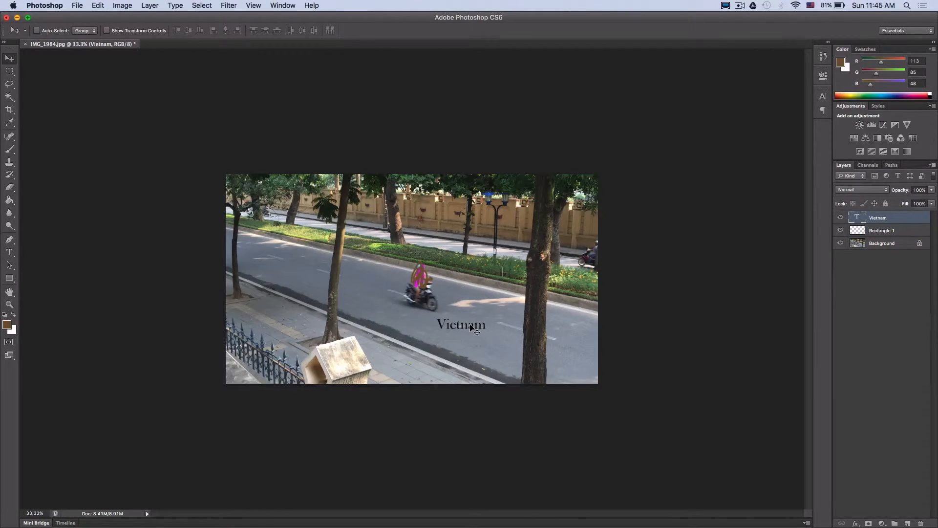
{"action": "left_click_drag", "start_coordinate": [470, 325], "coordinate": [385, 272]}
{"action": "left_click_drag", "start_coordinate": [385, 269], "coordinate": [571, 373]}
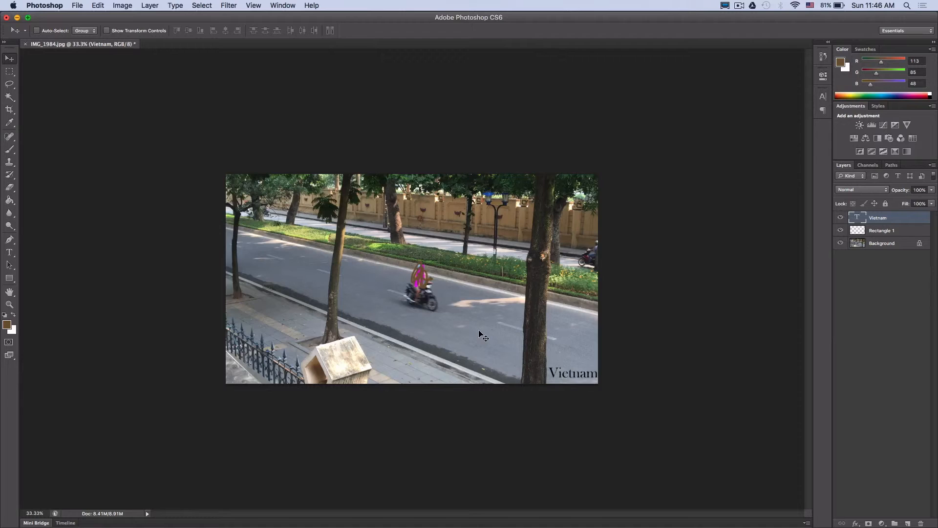
{"action": "left_click_drag", "start_coordinate": [68, 100], "coordinate": [79, 106]}
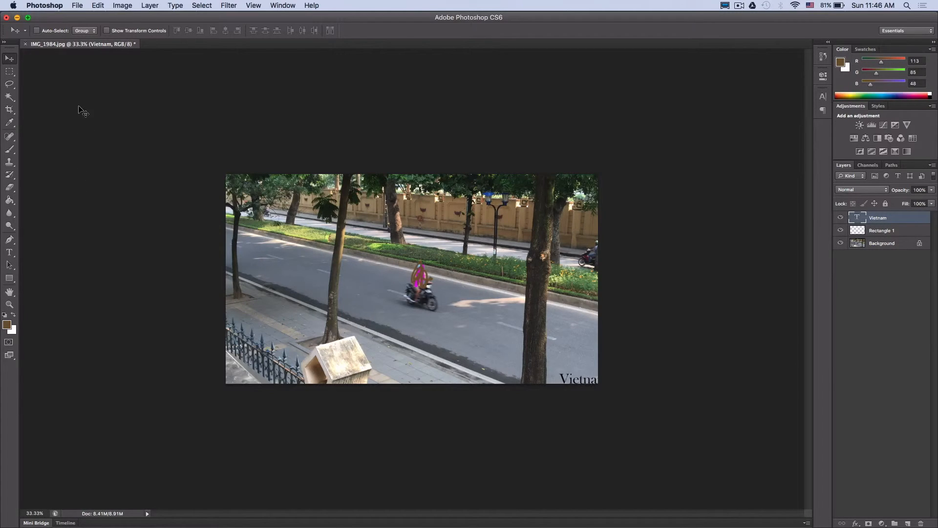